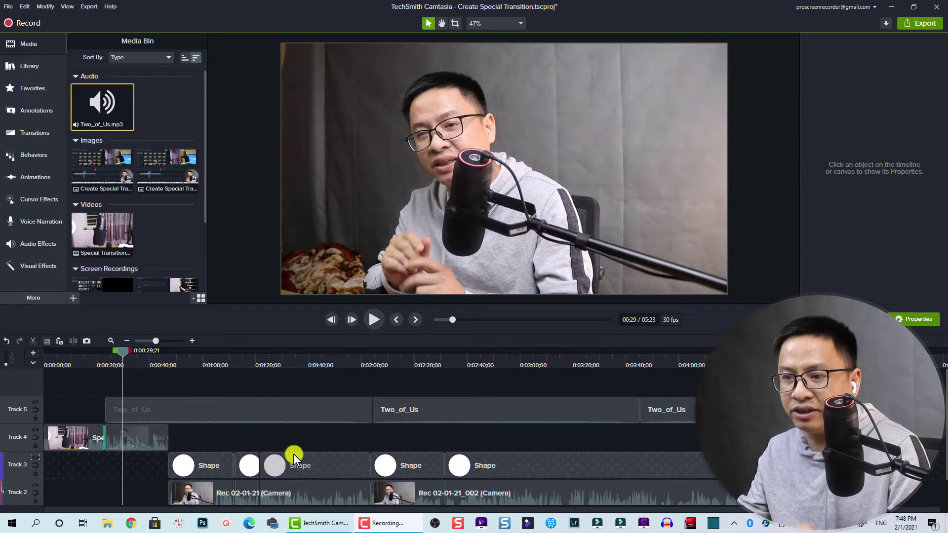
scroll(293, 457, down, 1)
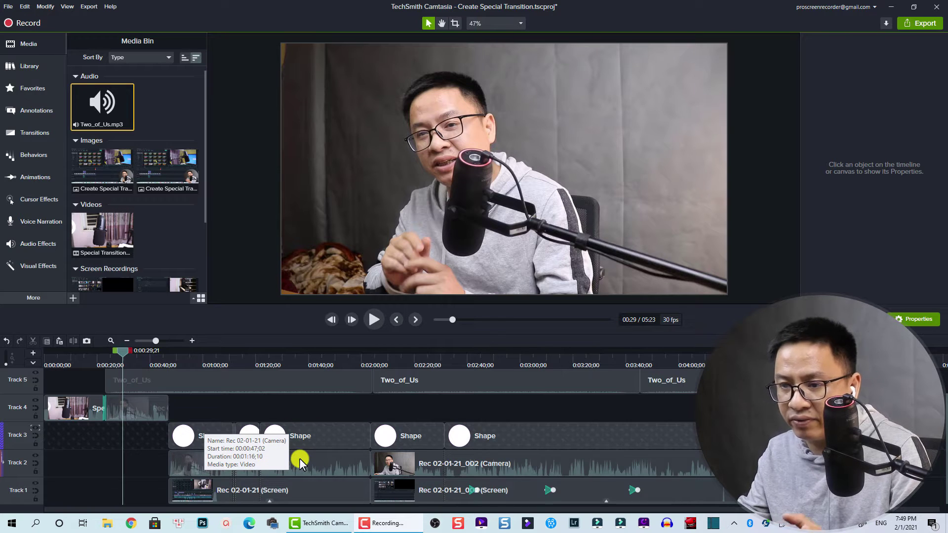
scroll(300, 462, up, 2)
- Select all the Two_of_Us music clips on Track 5 and delete them
click(353, 410)
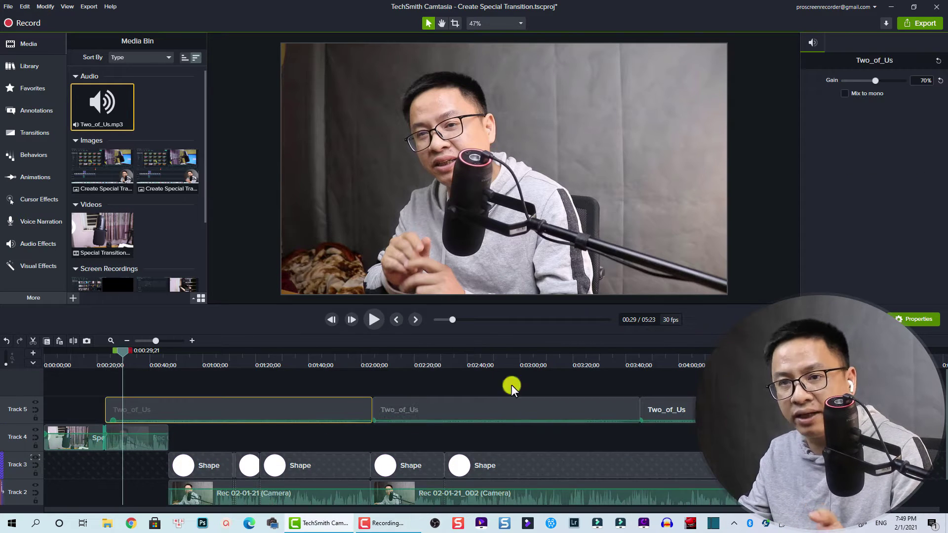
drag(774, 381, 279, 410)
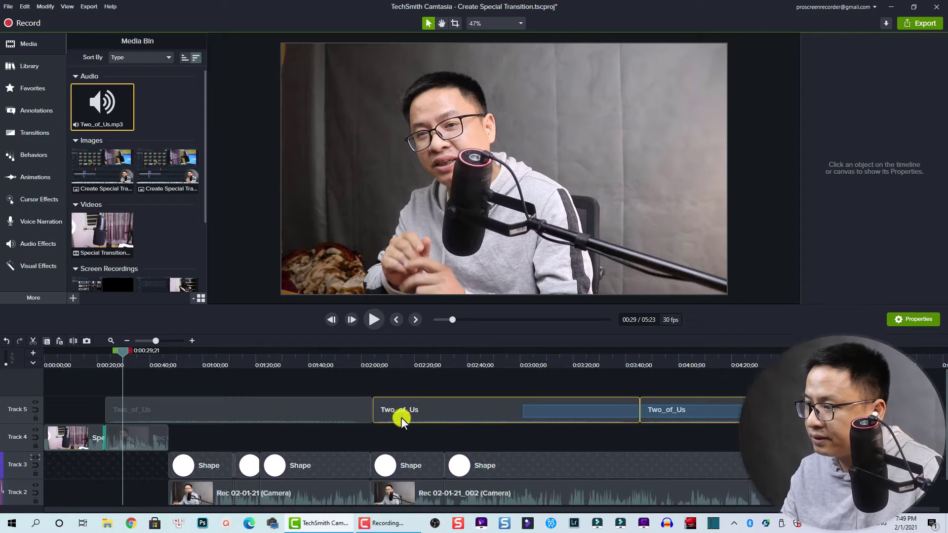
key(Delete)
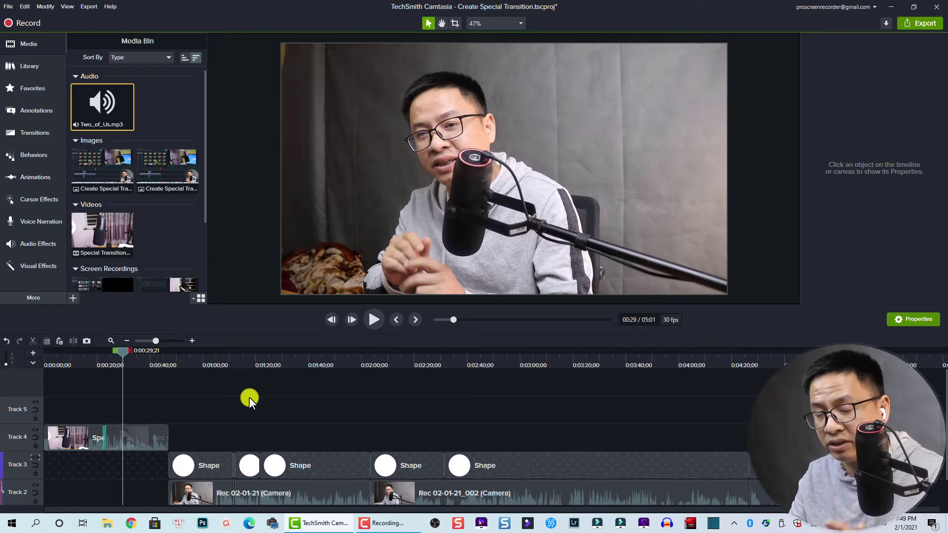
- In the Library, browse the Camtasia 2020 library's Music Tracks folder
click(20, 65)
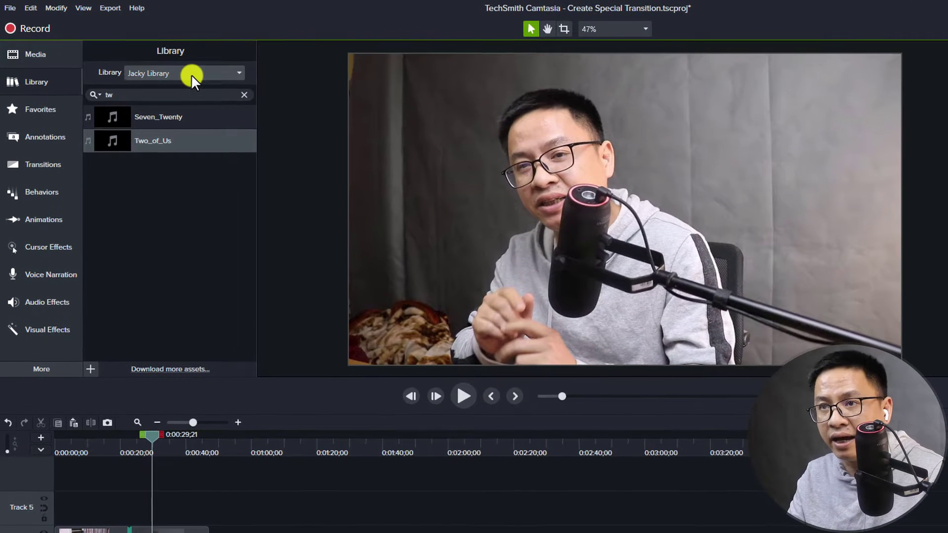
click(170, 66)
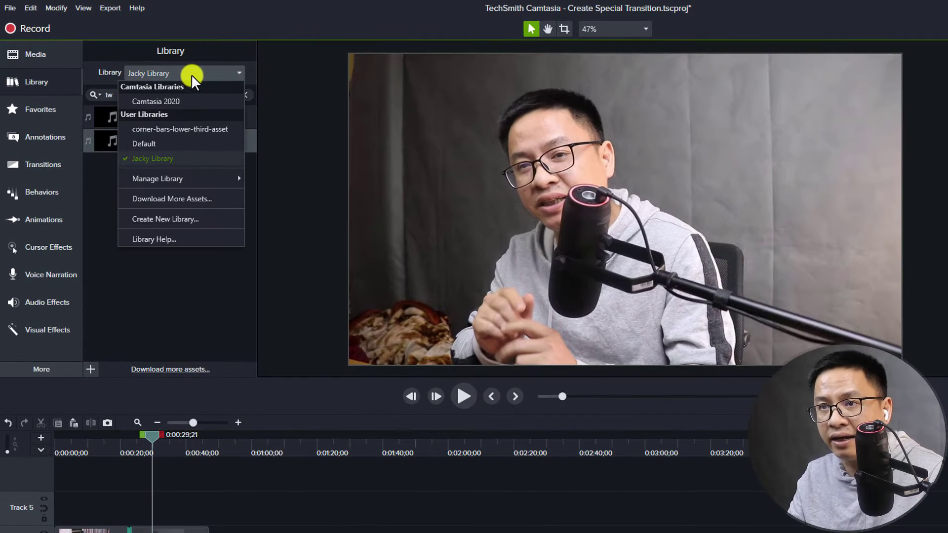
click(157, 98)
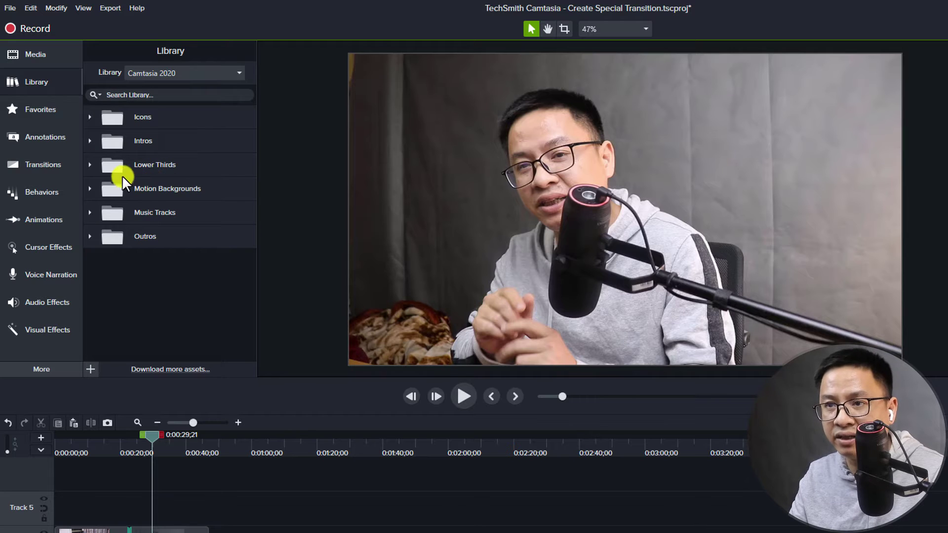
click(90, 211)
scroll(117, 278, down, 2)
scroll(117, 274, down, 5)
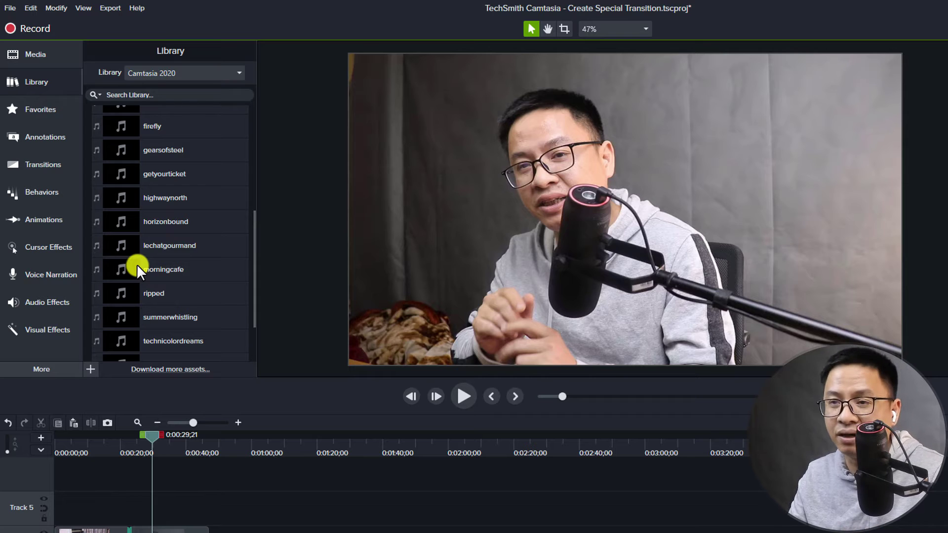
scroll(137, 264, up, 2)
scroll(137, 265, up, 3)
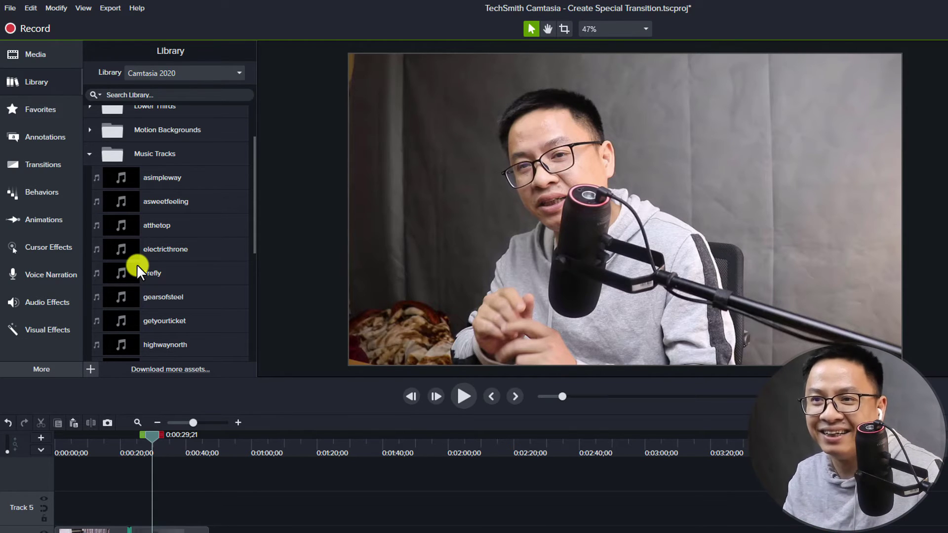
scroll(170, 230, up, 2)
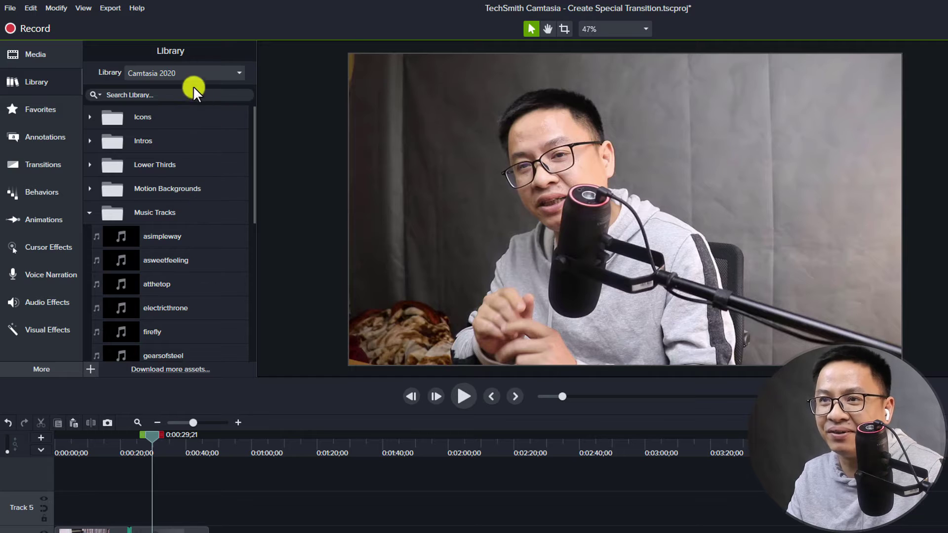
- Return to the personal library, search 'tw', and pick the Two_of_Us track
click(182, 73)
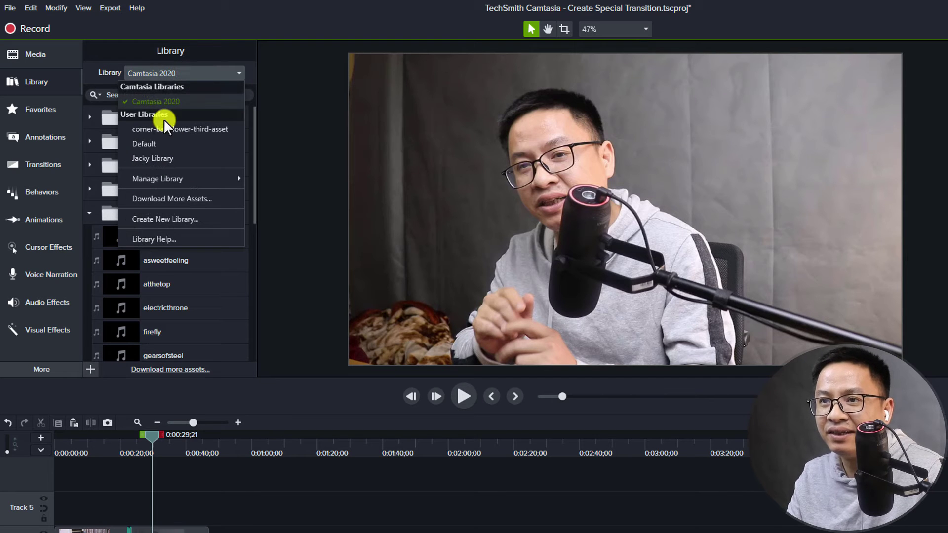
click(149, 156)
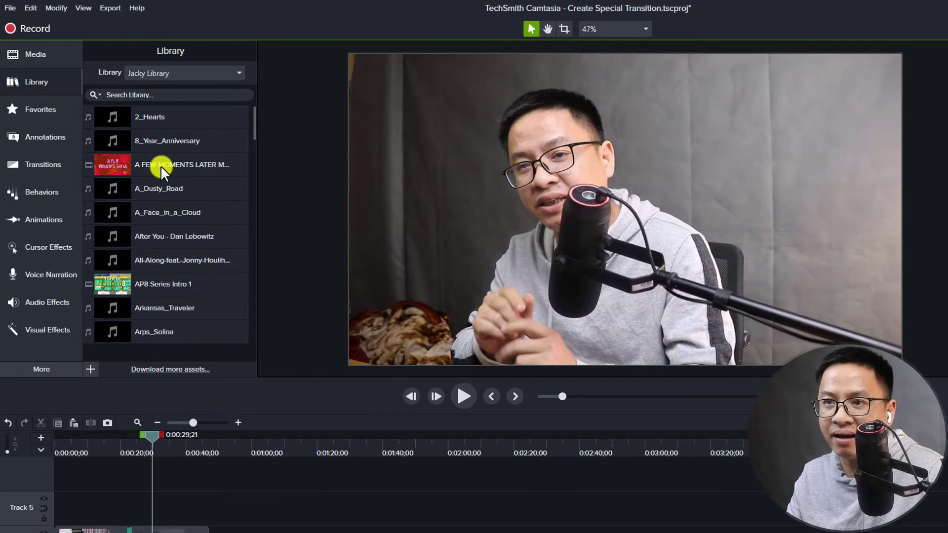
click(158, 94)
text(tw)
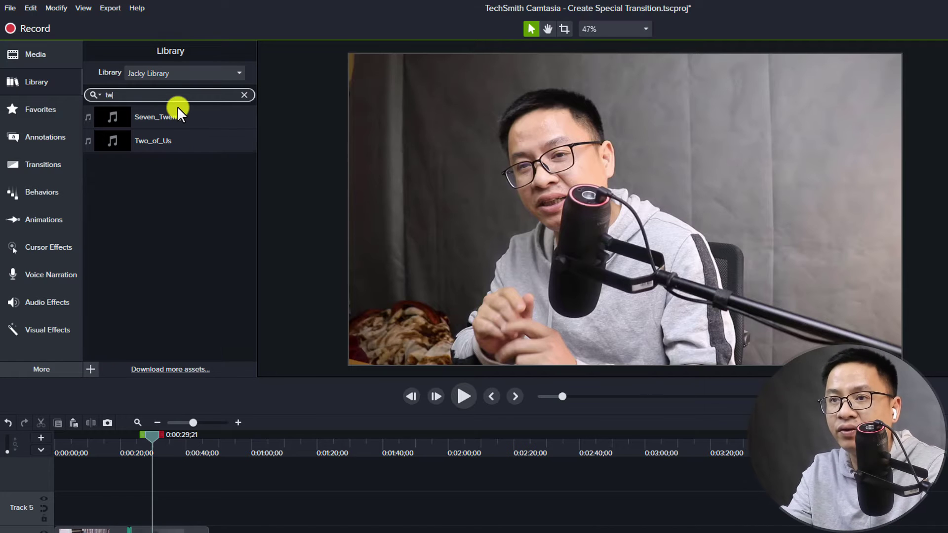
click(116, 143)
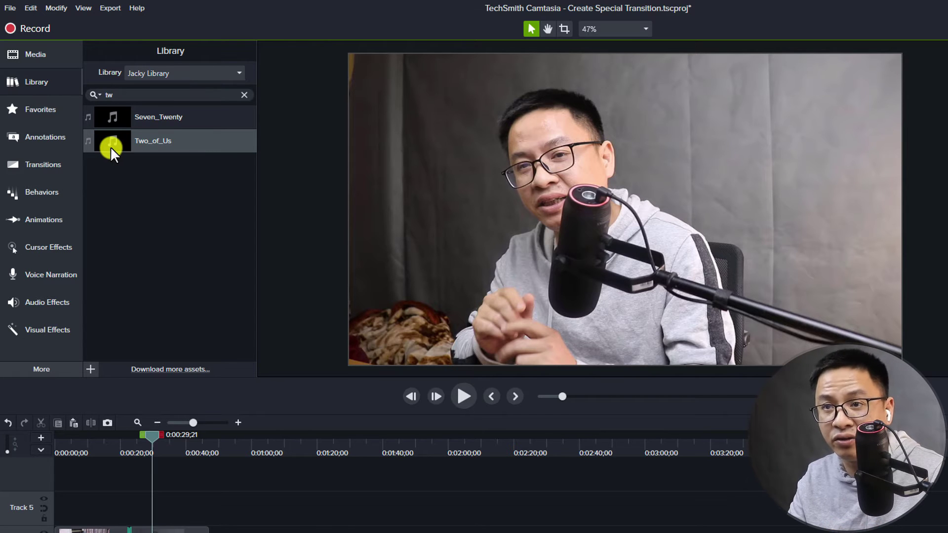
- Place Two_of_Us on Track 5 near 0:00:20 and preview the music
drag(110, 146, 147, 497)
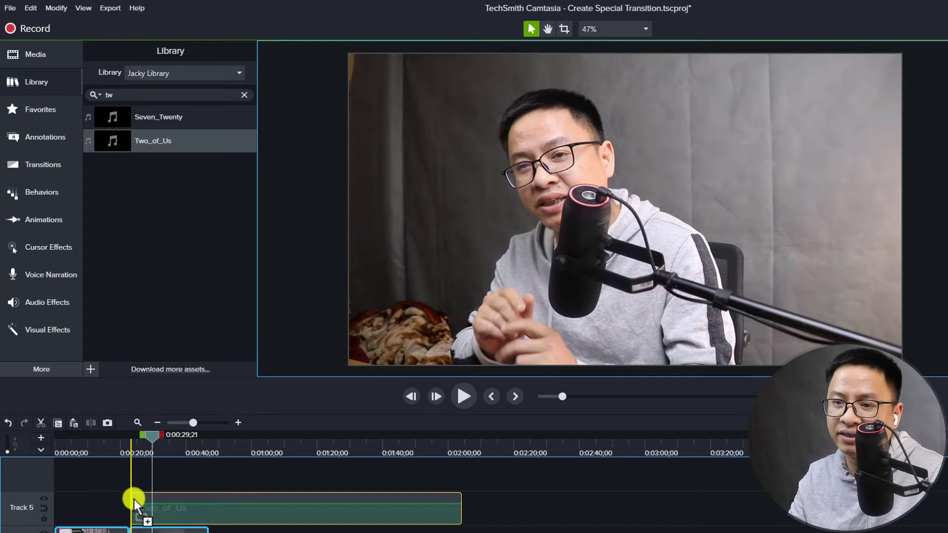
drag(147, 496, 133, 499)
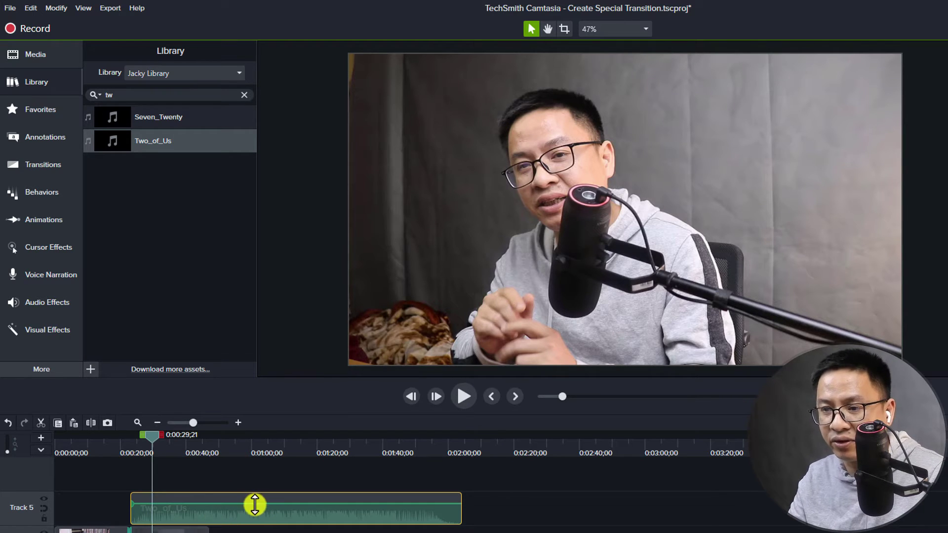
key(space)
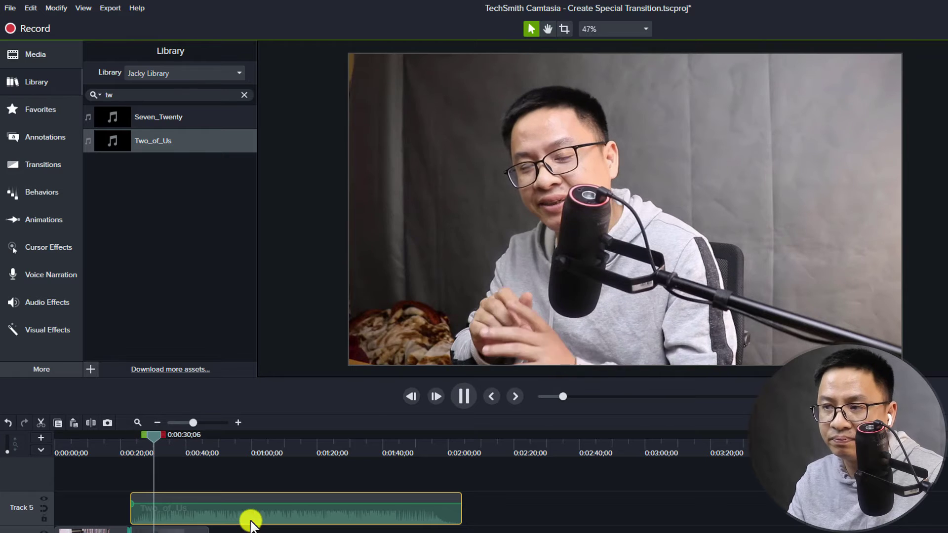
key(space)
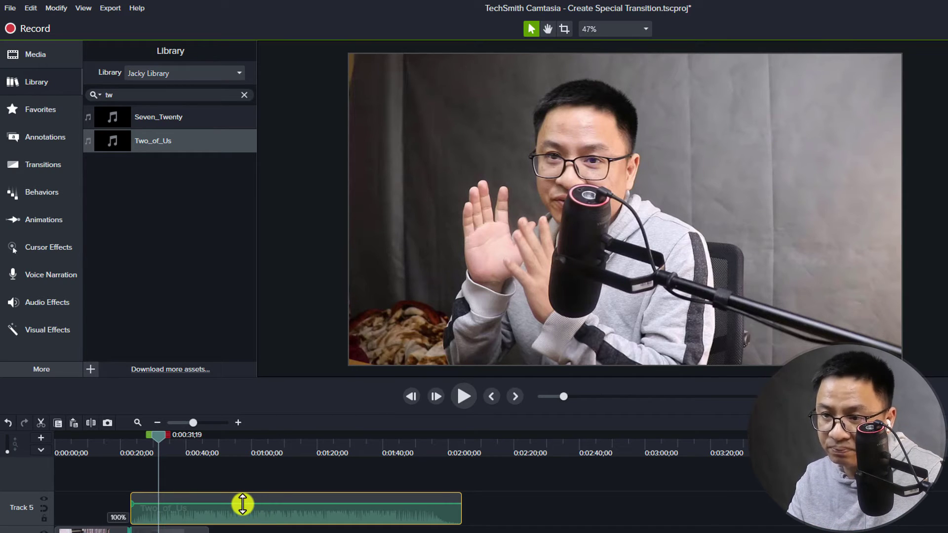
- Drag the clip's volume line down from 100% to about 38%
drag(242, 504, 234, 521)
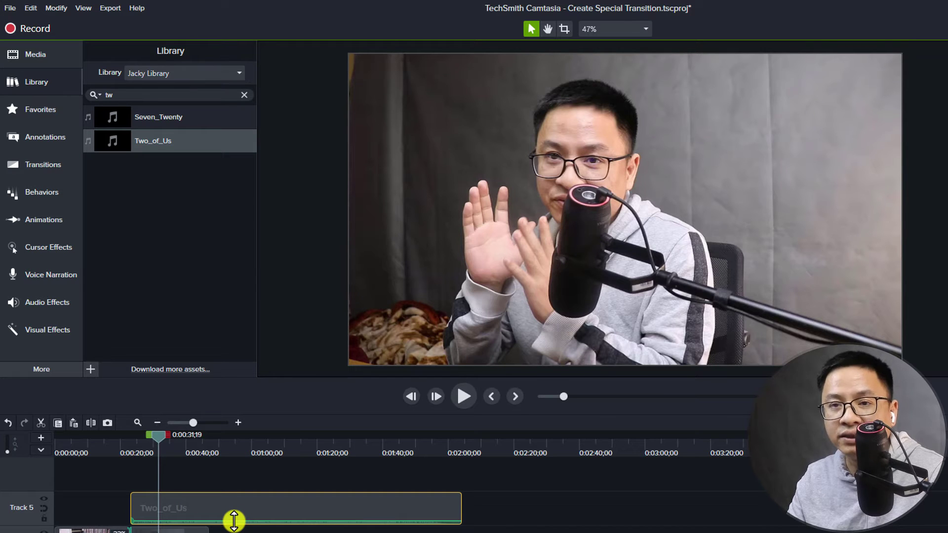
drag(234, 520, 234, 522)
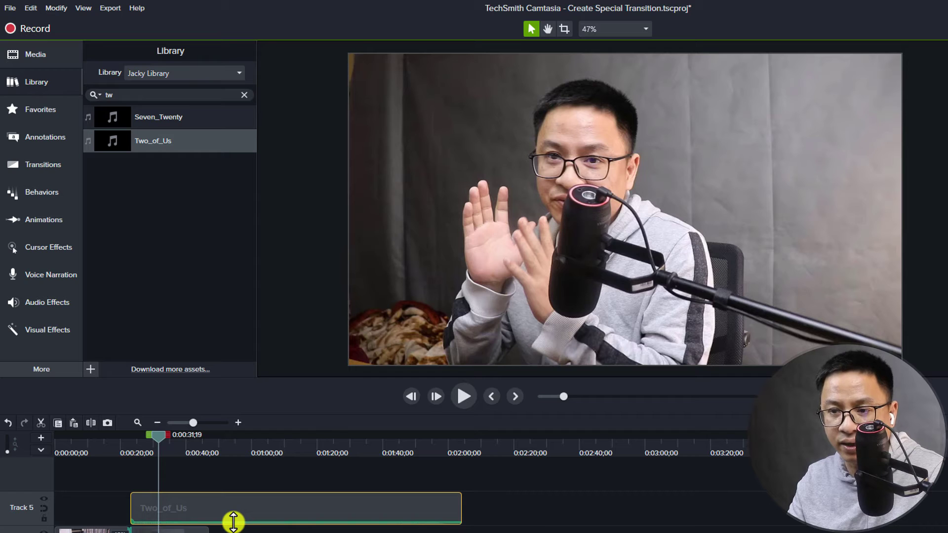
drag(233, 521, 232, 521)
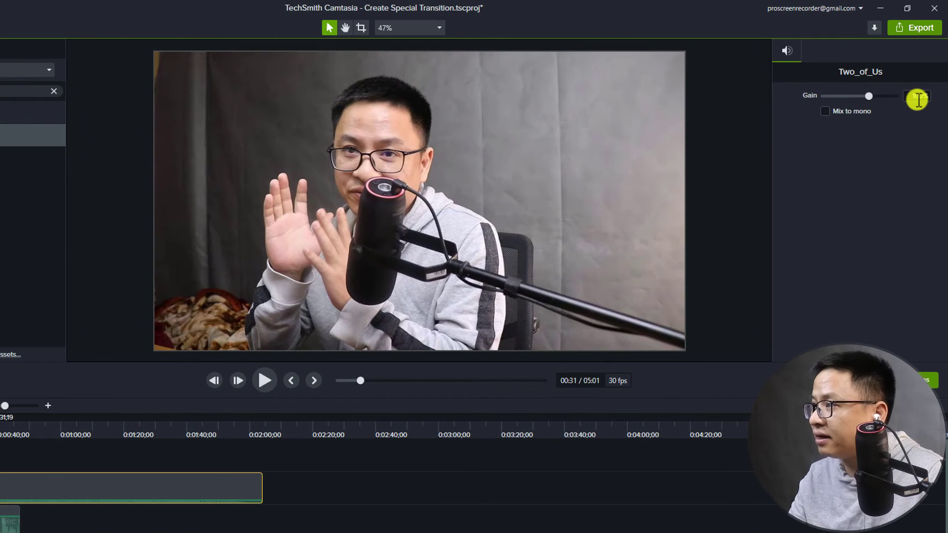
text(70)
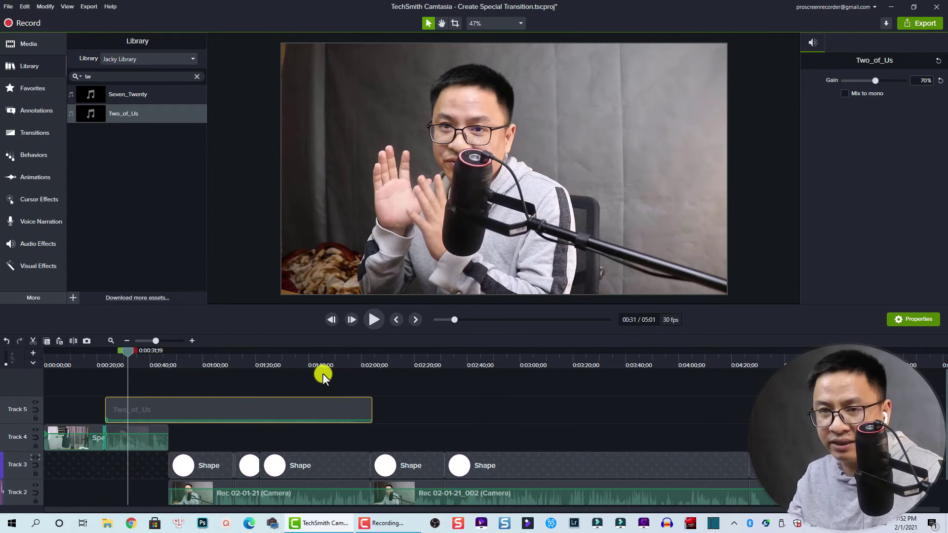
- Copy the Two_of_Us clip and paste a copy right after it on Track 5
click(385, 407)
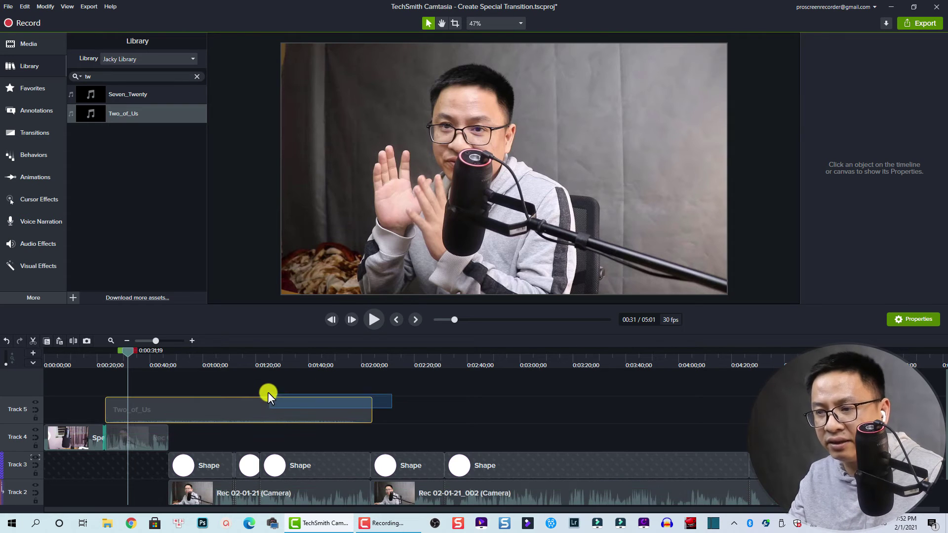
click(270, 394)
key(ctrl+c)
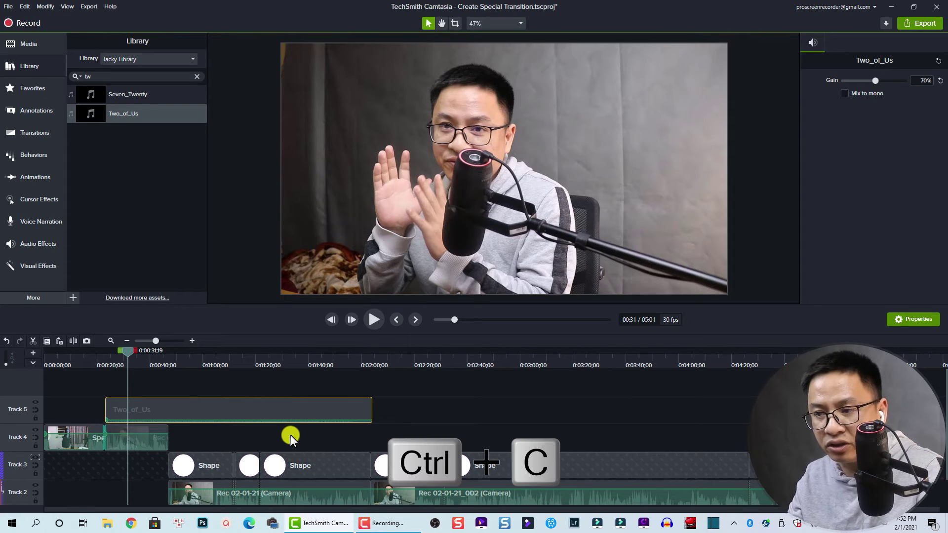
click(385, 358)
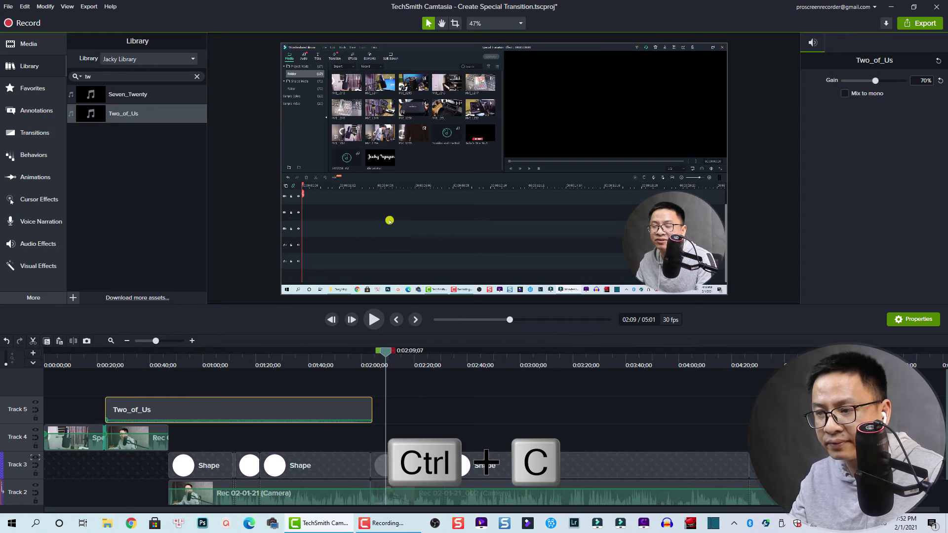
key(ctrl+v)
key(ctrl+v)
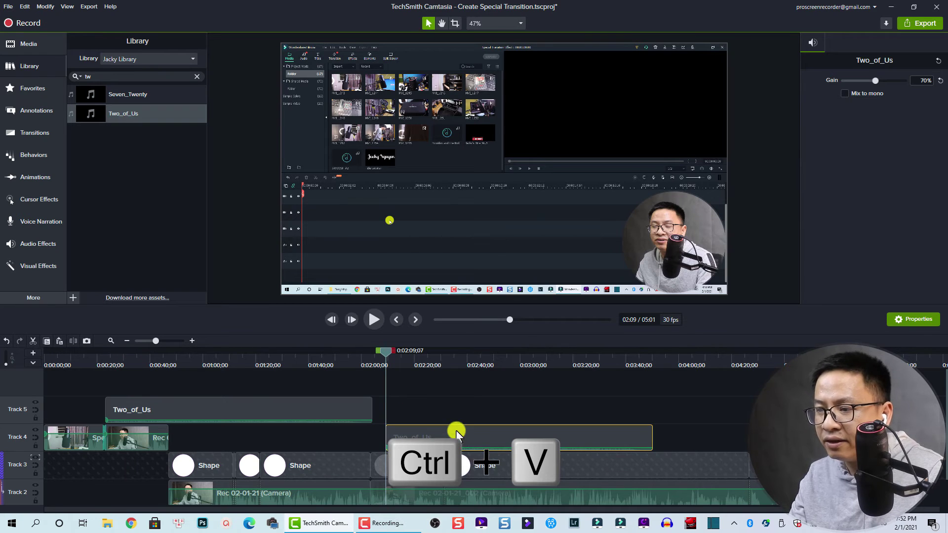
drag(455, 428, 433, 410)
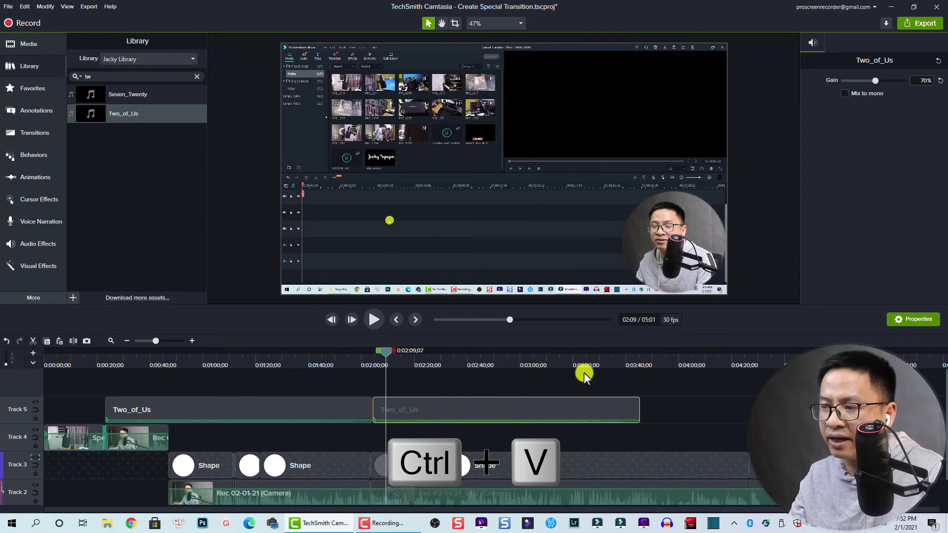
- Paste a third Two_of_Us copy after the second clip on Track 5
click(659, 355)
key(ctrl+v)
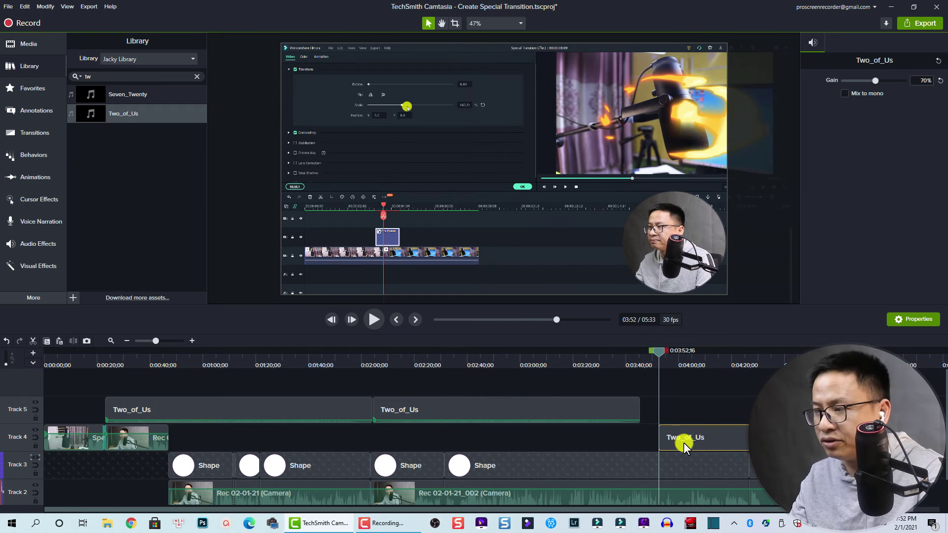
drag(697, 430, 671, 404)
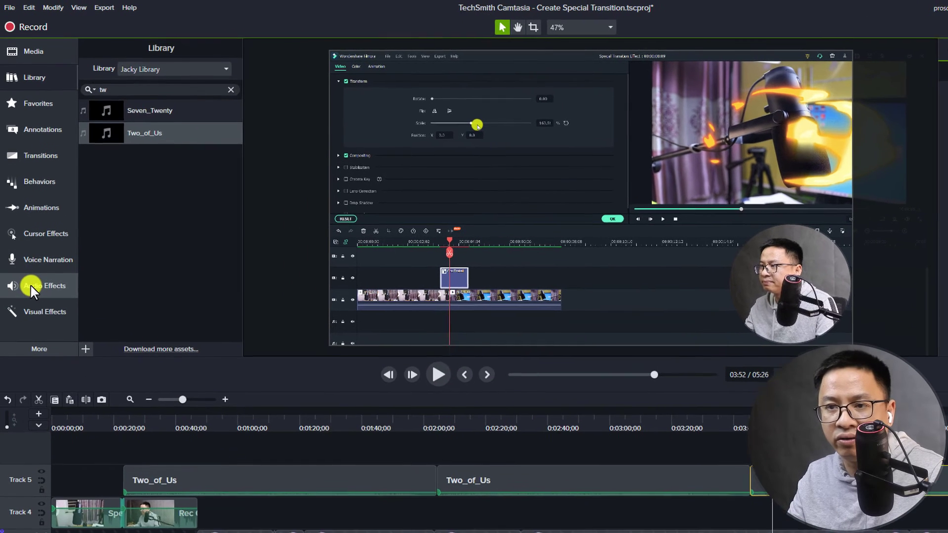
- Apply Fade In to the first Two_of_Us clip and Fade Out to the last
click(28, 255)
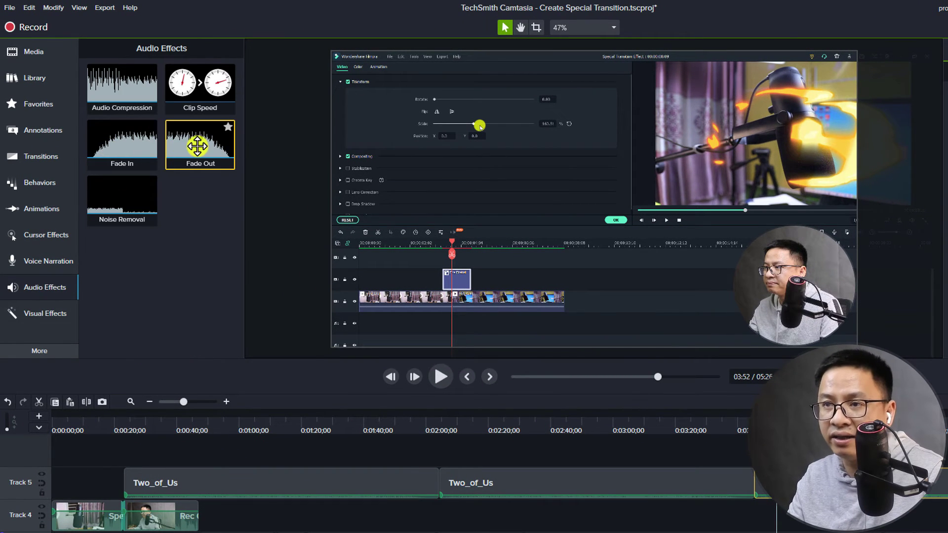
drag(125, 151, 134, 481)
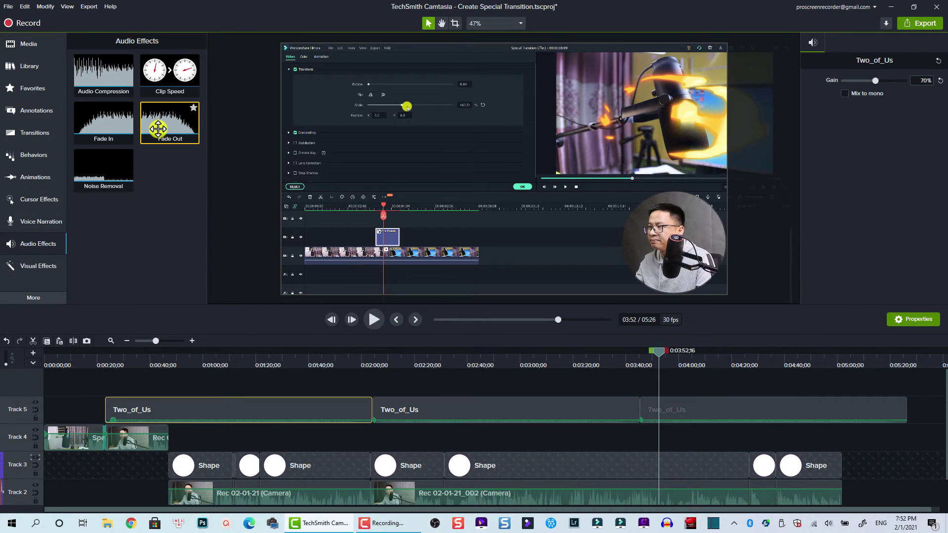
mouse_move(163, 125)
mouse_down()
mouse_move(692, 353)
mouse_move(886, 411)
mouse_up()
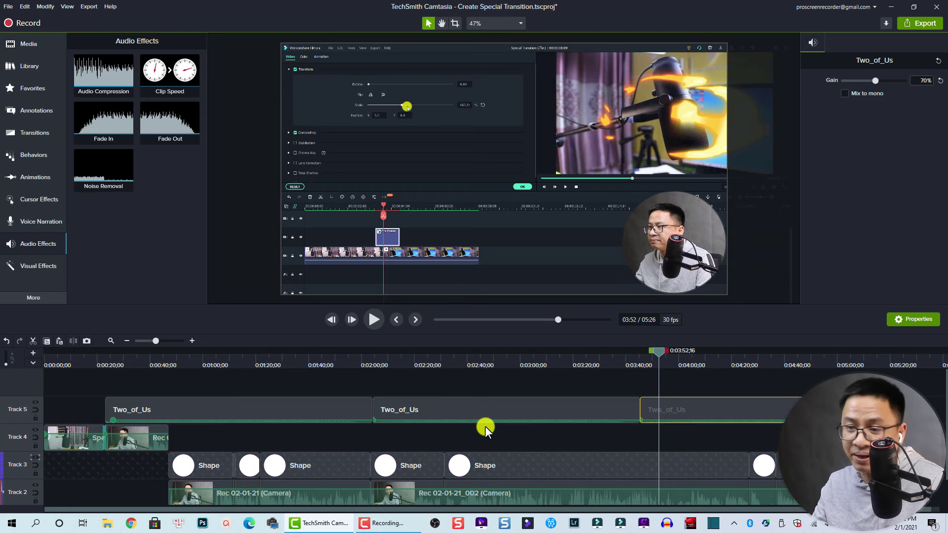
- Move the playhead to about 0:58 and open the first Two_of_Us clip's context menu
click(349, 419)
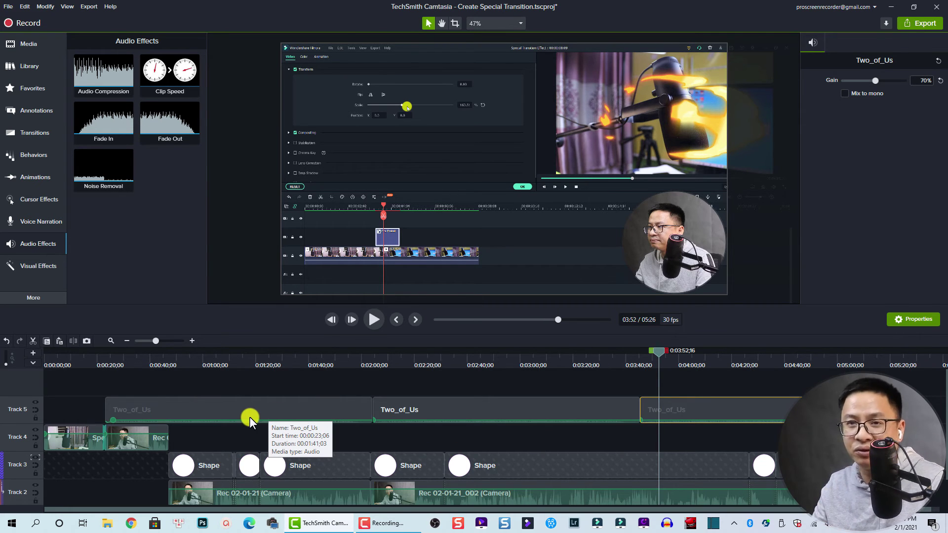
click(199, 361)
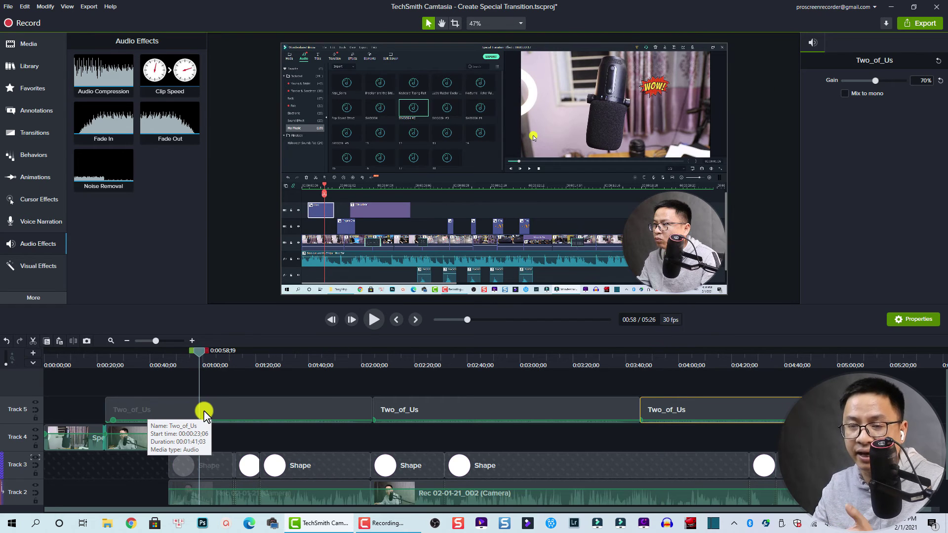
right_click(206, 410)
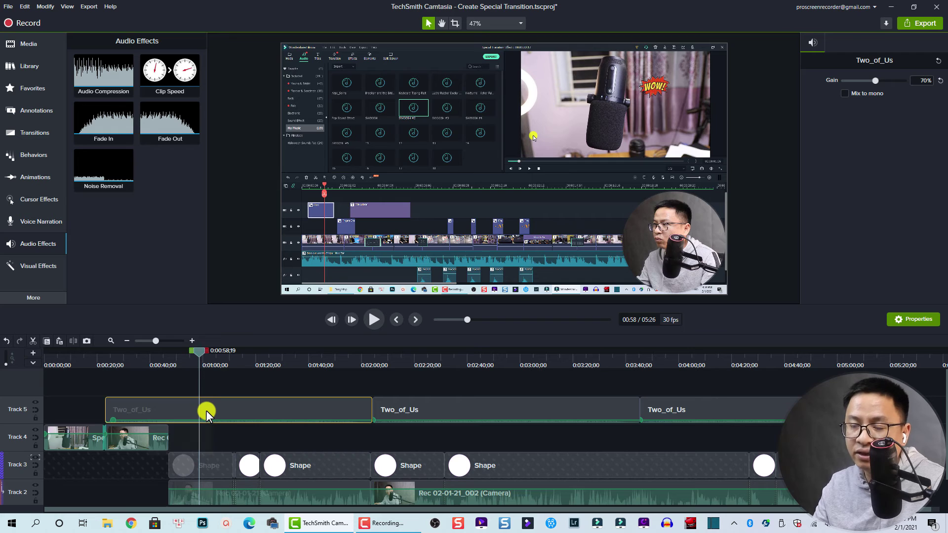